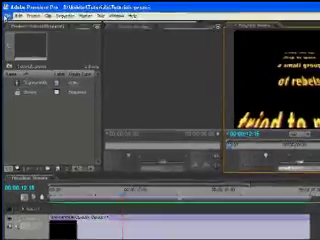
Create a new sequence, Sequence 08, with the default settings.
click(12, 10)
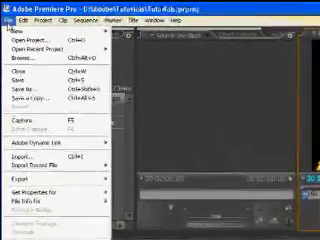
mouse_move(20, 37)
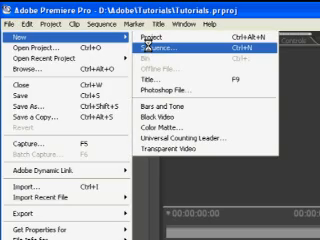
click(158, 47)
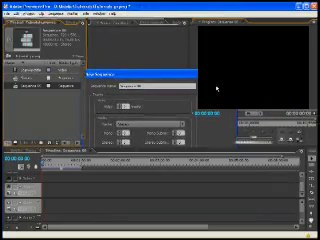
key(Return)
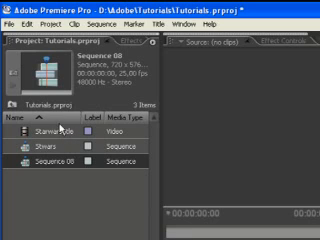
Browse the new-title options, then open the existing Starwarstitle title for editing.
click(9, 24)
mouse_move(40, 37)
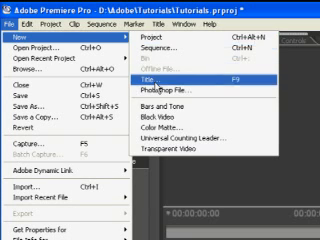
click(158, 24)
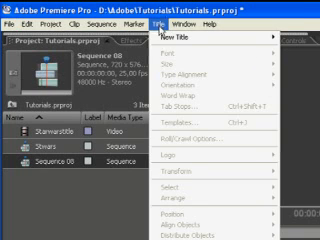
mouse_move(200, 37)
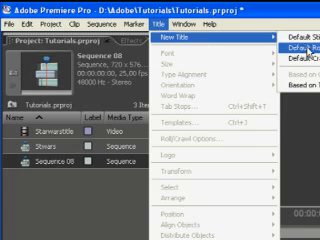
click(26, 131)
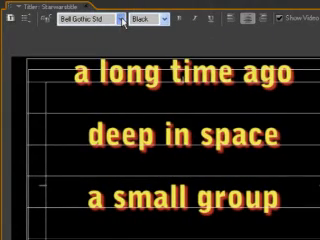
click(121, 19)
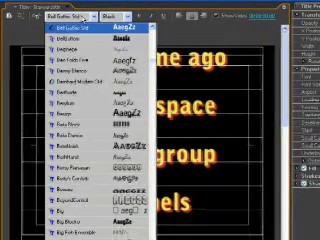
click(72, 28)
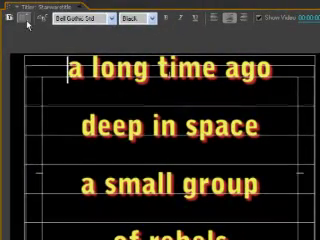
Set the title to Roll, starting and ending off screen, and close the Titler.
click(27, 21)
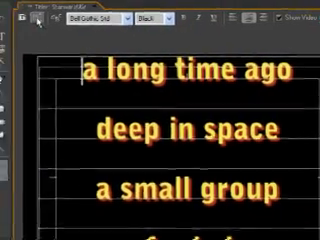
click(35, 20)
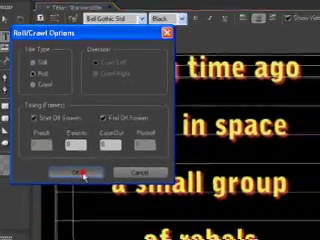
click(90, 189)
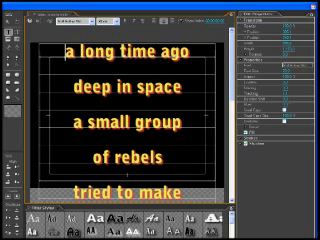
click(313, 9)
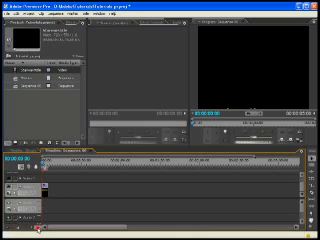
Lengthen the Starwarstitle clip in the timeline and scrub to preview the roll.
key(equal)
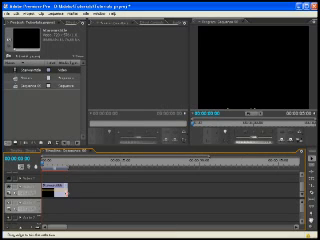
drag(66, 189, 247, 189)
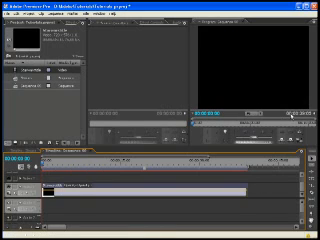
mouse_move(45, 162)
mouse_down()
mouse_move(125, 168)
mouse_move(131, 164)
mouse_move(121, 164)
mouse_up()
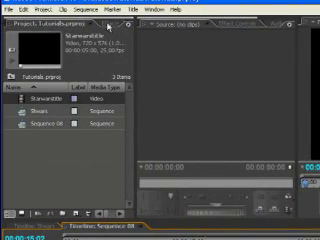
Show the Effects panel via its tab and Window > Effects.
click(108, 24)
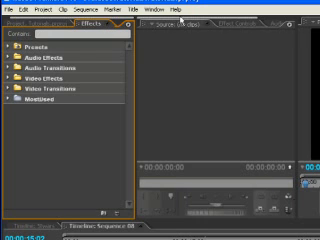
click(155, 9)
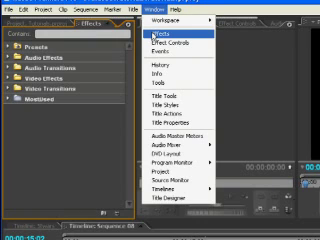
click(155, 34)
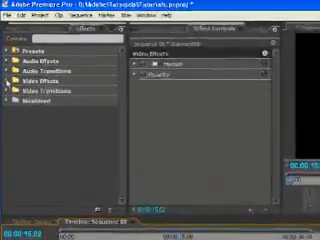
Apply the Corner Pin effect from Video Effects > Distort to the title clip.
click(8, 81)
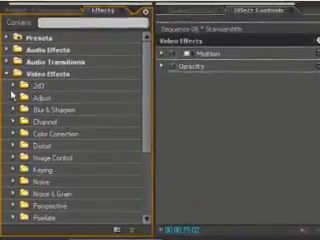
click(17, 146)
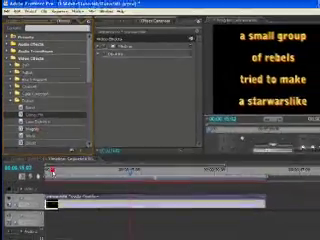
drag(38, 143, 58, 192)
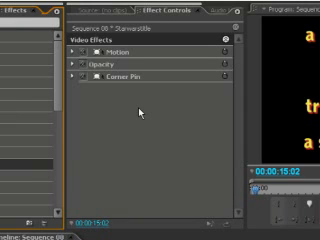
Drag all four Corner Pin handles inward in the Program Monitor to skew the title.
click(73, 77)
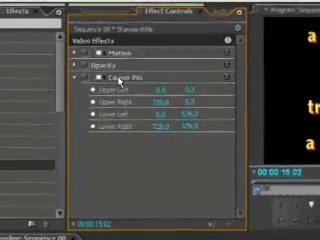
click(118, 77)
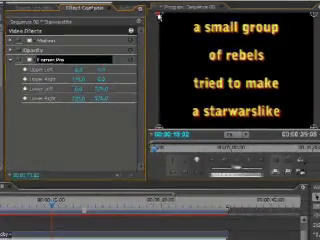
drag(163, 15, 181, 22)
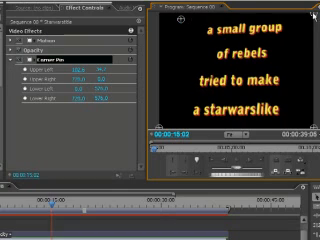
drag(313, 14, 268, 26)
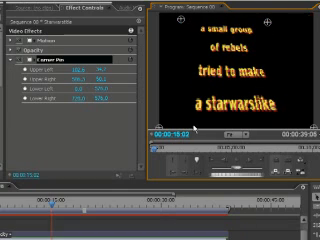
drag(152, 131, 182, 122)
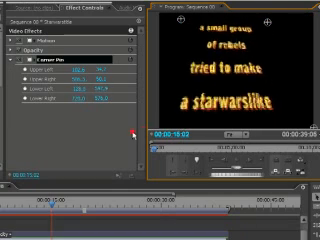
drag(313, 128, 286, 118)
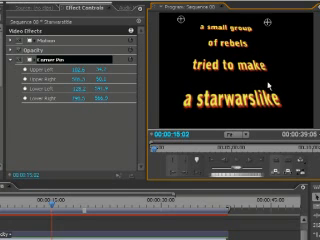
Reset Corner Pin, then set Upper Left 200, Upper Right 520, Lower Left -100, Lower Right 820.
click(132, 59)
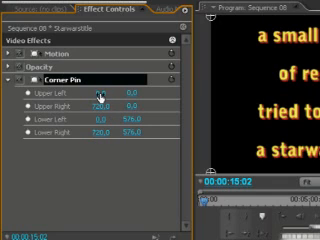
click(100, 93)
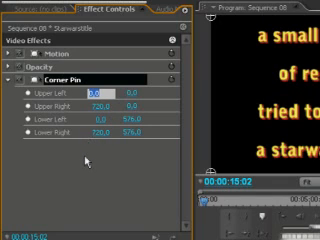
text(2)
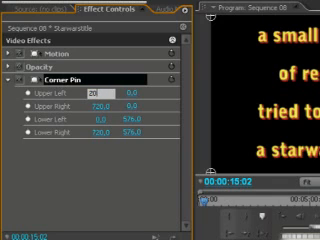
text(0.0)
key(Return)
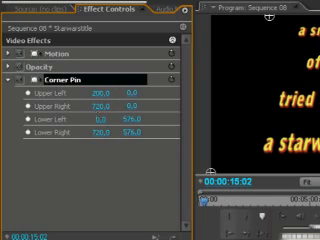
click(100, 105)
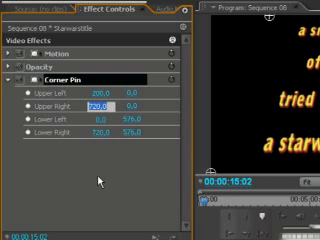
text(520)
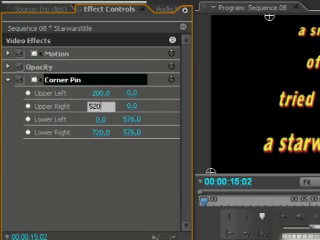
key(Return)
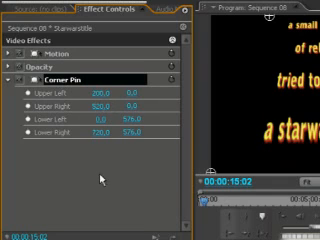
click(99, 118)
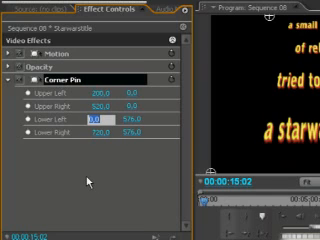
text(7)
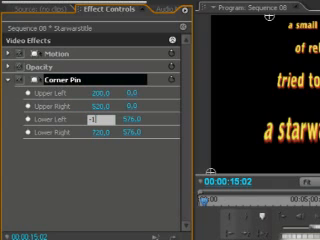
click(103, 133)
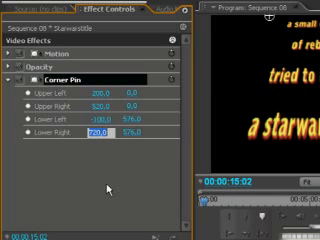
text(8)
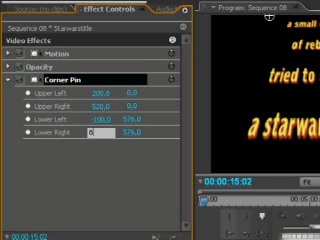
text(20)
key(Return)
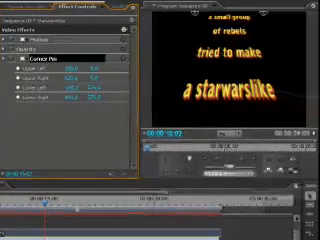
Save the project and apply Basic 3D from Video Effects > Perspective to the title clip.
click(4, 59)
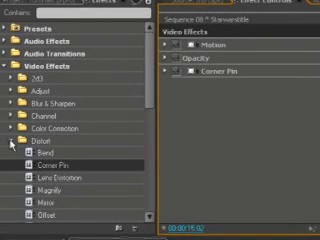
click(12, 141)
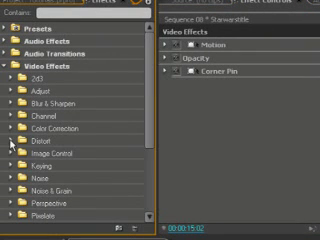
click(11, 203)
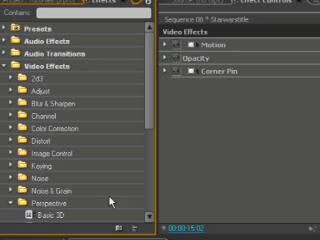
click(150, 212)
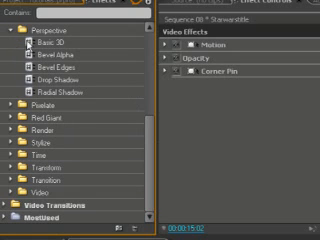
key(ctrl+s)
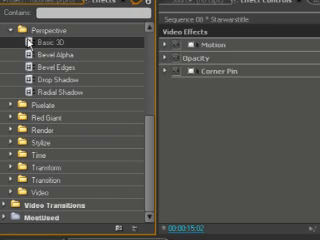
drag(30, 42, 238, 170)
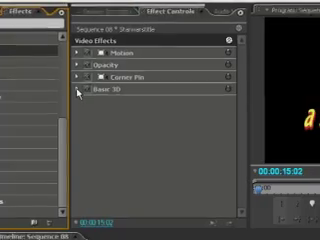
Set the Basic 3D tilt to 45° so the title leans back in perspective.
click(78, 90)
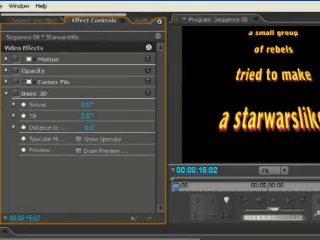
click(86, 116)
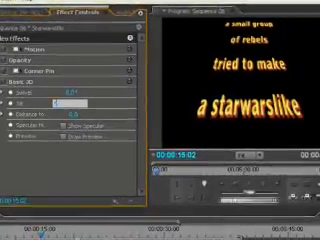
text(45)
key(Return)
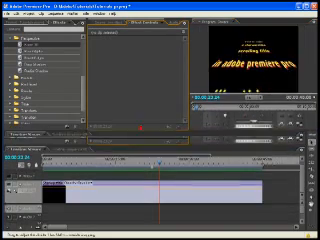
Enlarge the Timeline panel and move the title clip from Video 1 up to Video 2.
drag(138, 147, 138, 117)
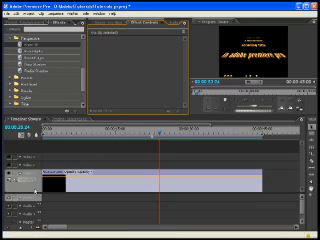
click(57, 175)
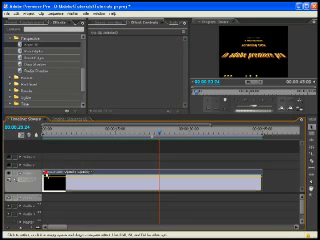
drag(48, 178, 48, 166)
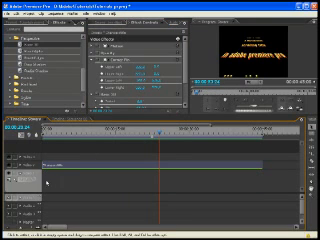